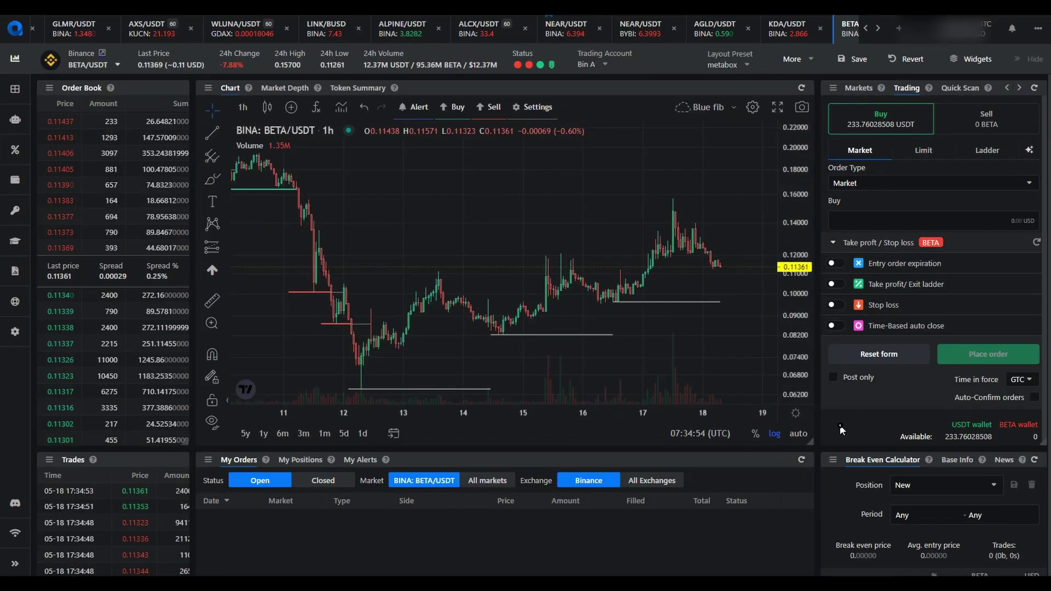
Step: Switch the order form to Sell, try a balance share, then return to Buy
left_click(889, 220)
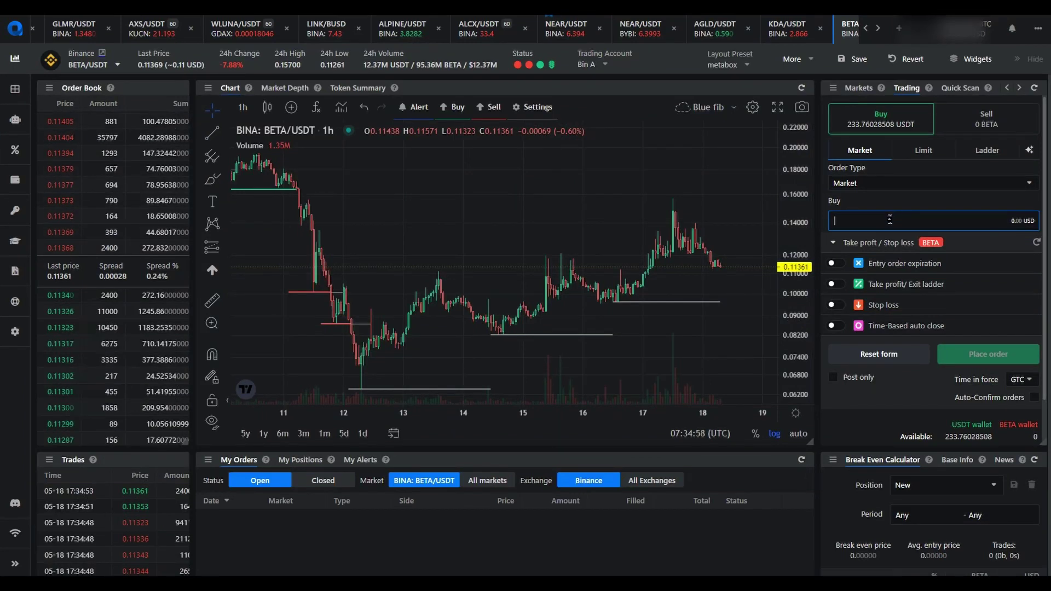
left_click(966, 132)
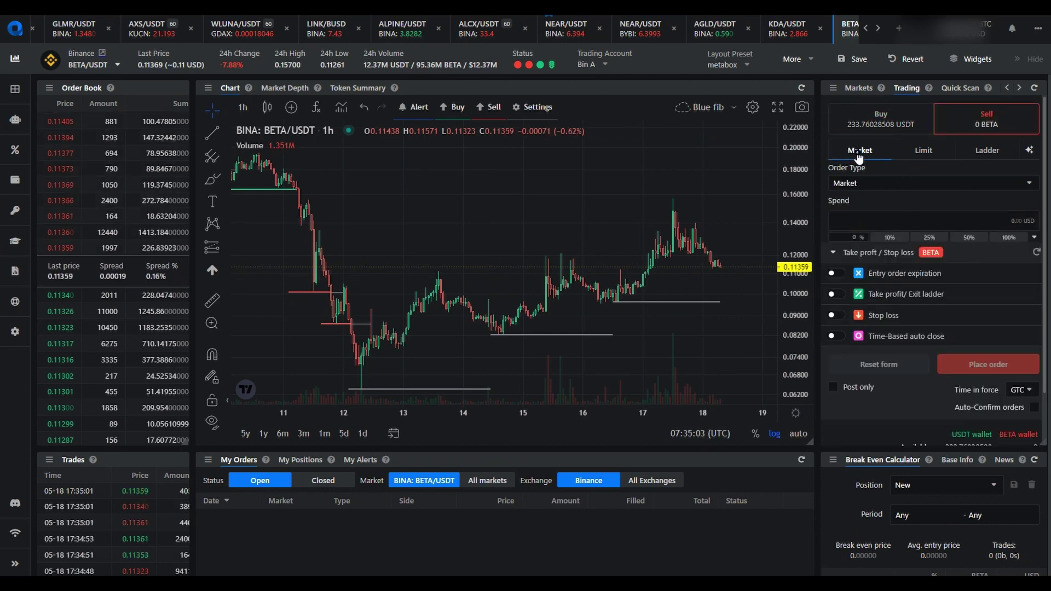
left_click(890, 239)
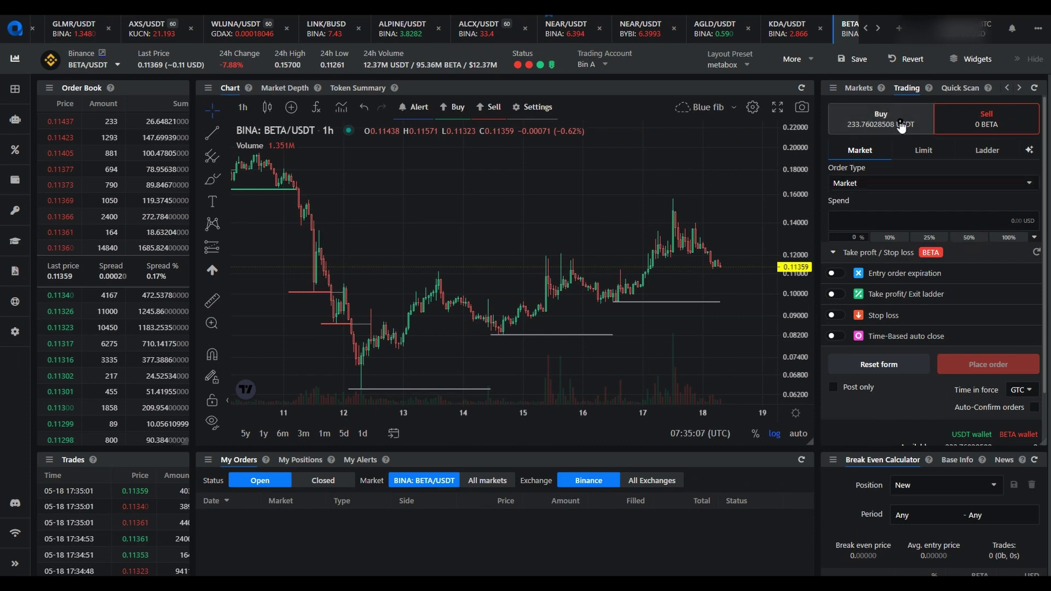
left_click(893, 121)
Step: Enter test buy amounts 1000 and 200, then clear the Buy field completely
left_click(900, 220)
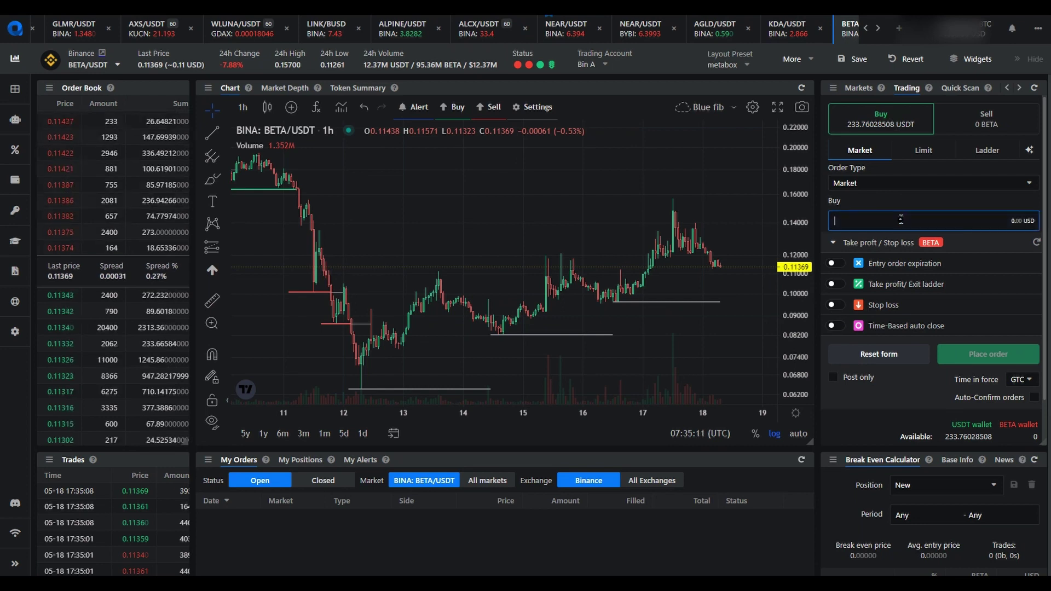
type("100")
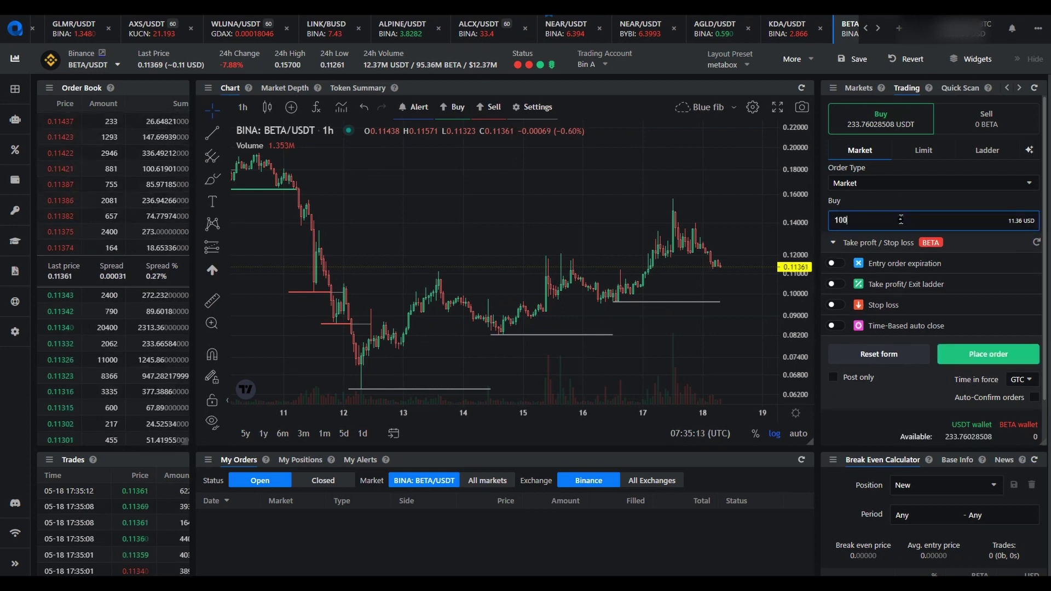
type("0")
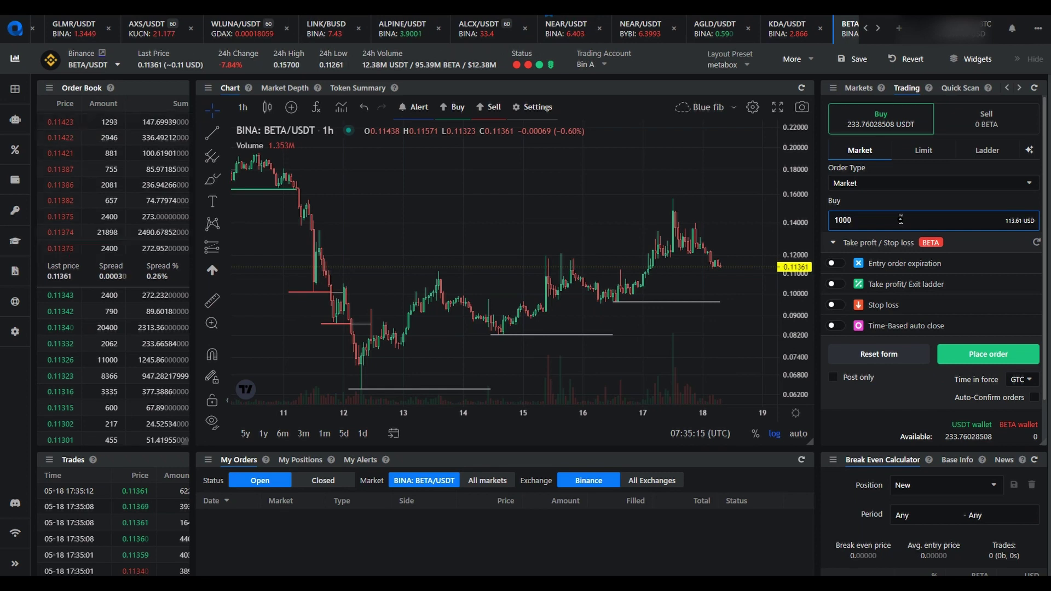
key("BackSpace")
key("BackSpace")
key("BackSpace")
key("BackSpace")
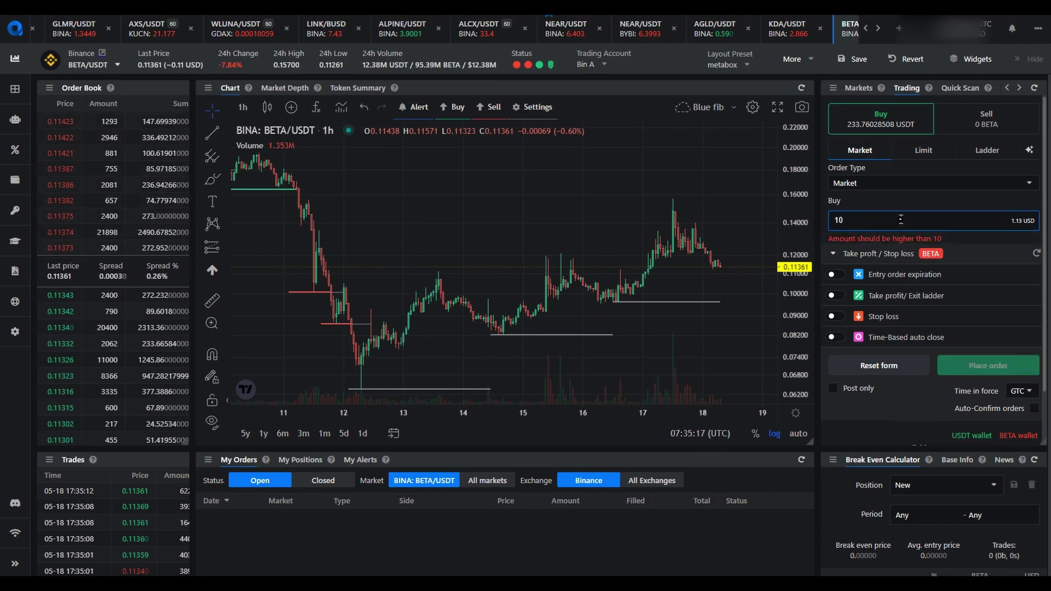
type("200")
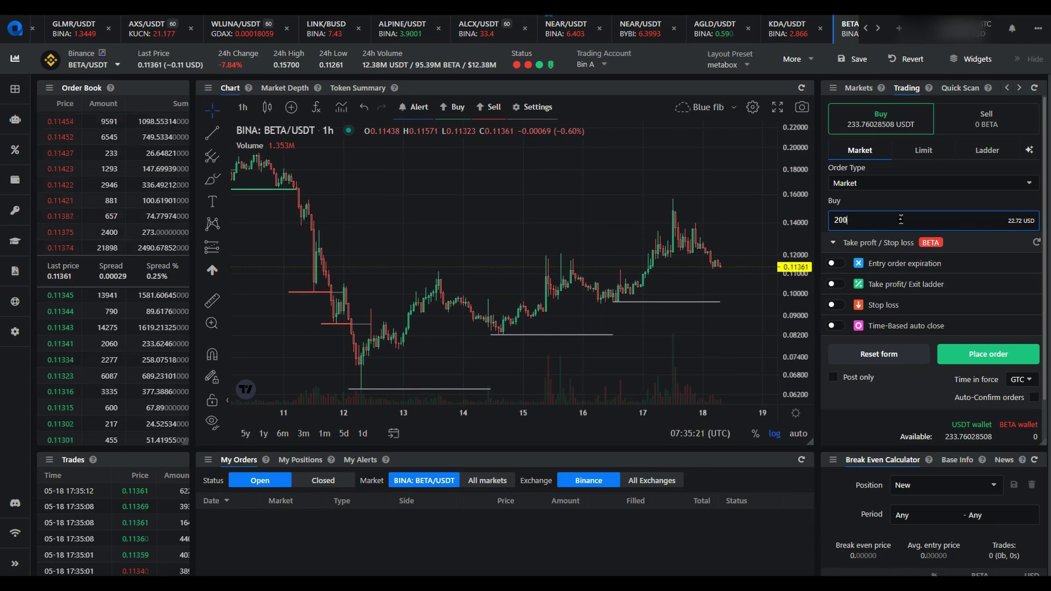
key("BackSpace")
key("BackSpace")
key("BackSpace")
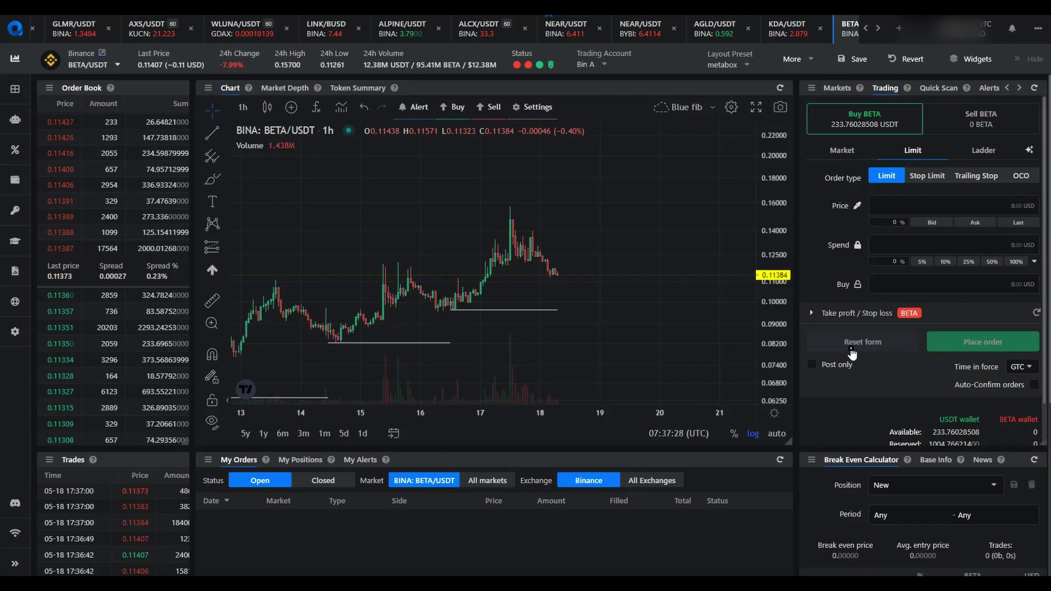
Step: Buy 98 BETA at 0.11915 with 5% of the balance and view it under Closed orders
left_click(923, 262)
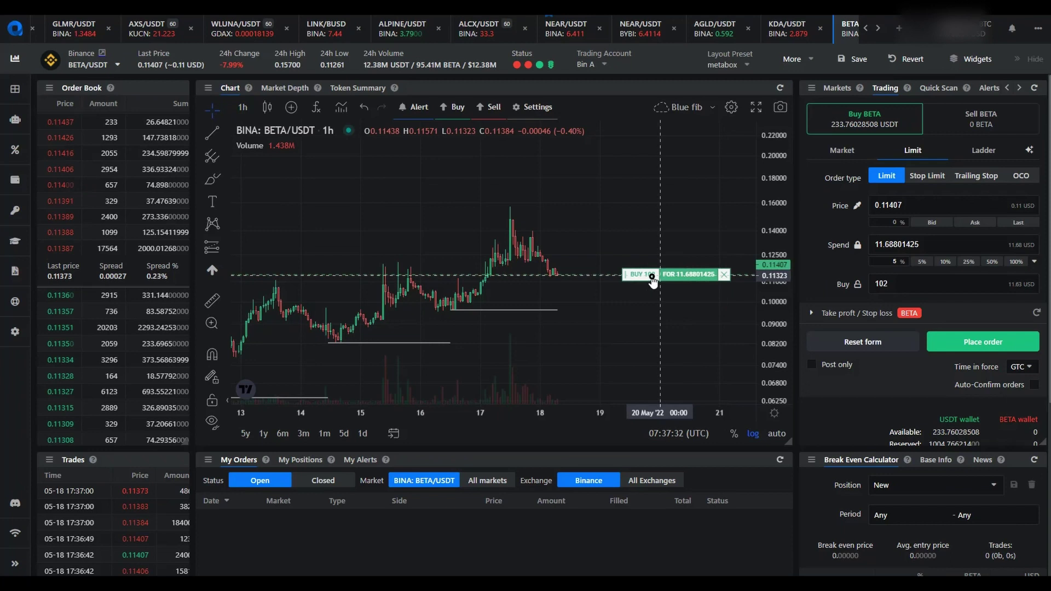
left_click_drag(652, 276, 638, 265)
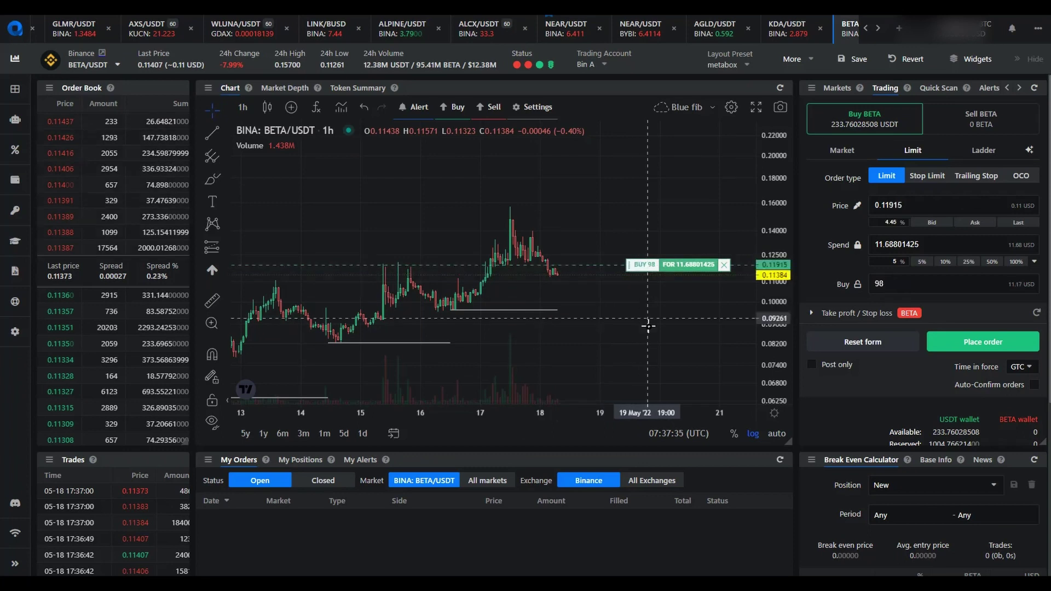
left_click(982, 345)
left_click(662, 339)
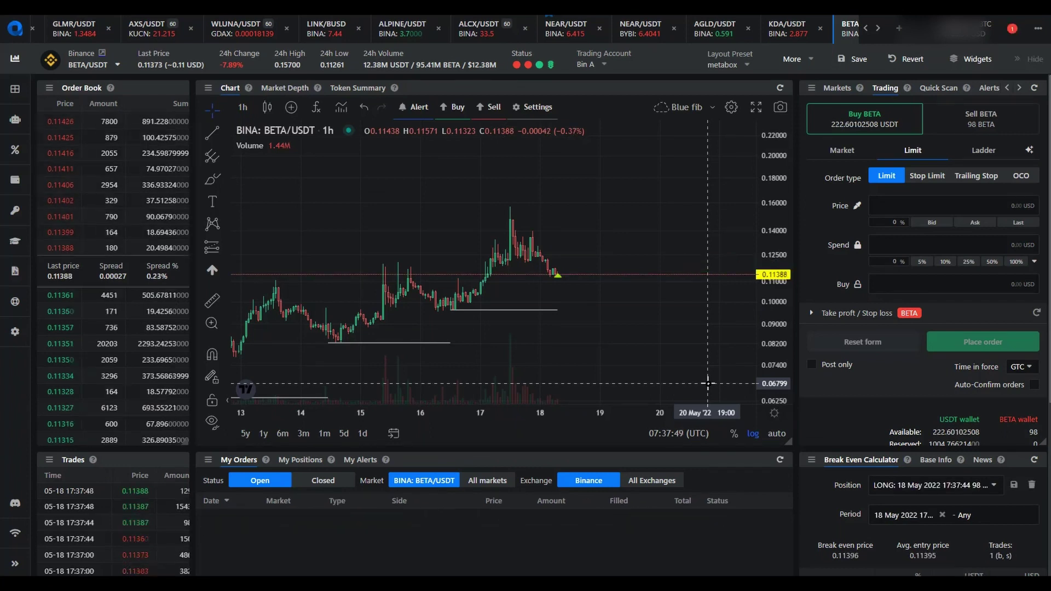
left_click(321, 482)
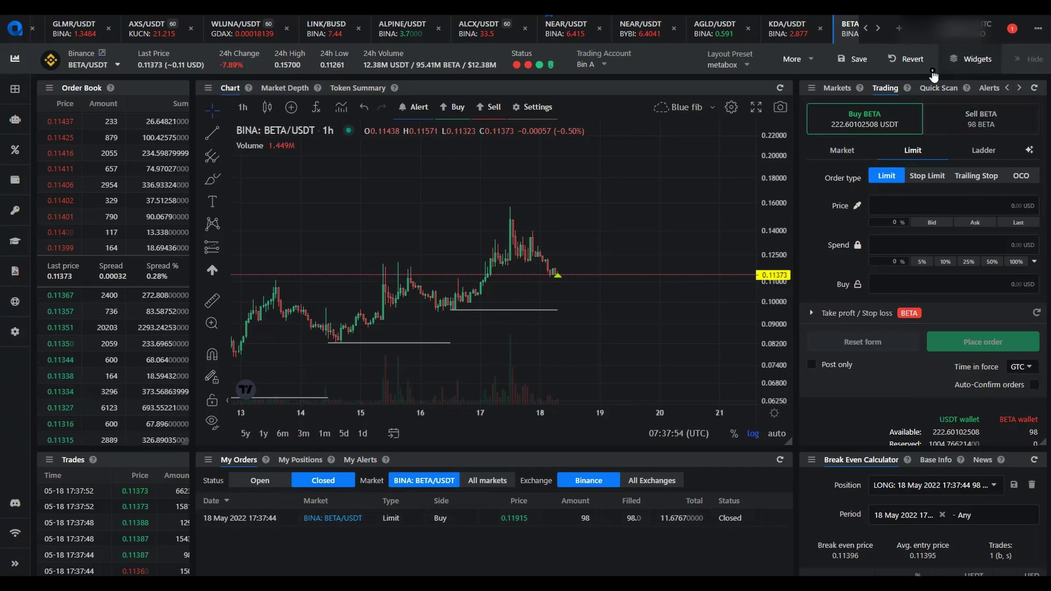
Step: Read the BETA/USDT Bought notification, then close the notifications list
left_click(1011, 31)
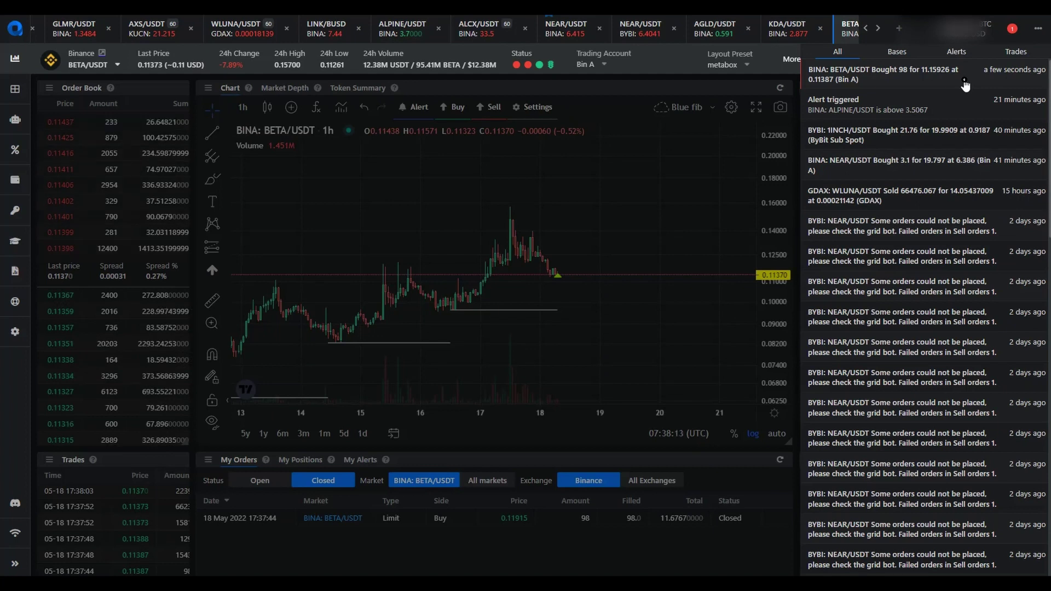
left_click(737, 163)
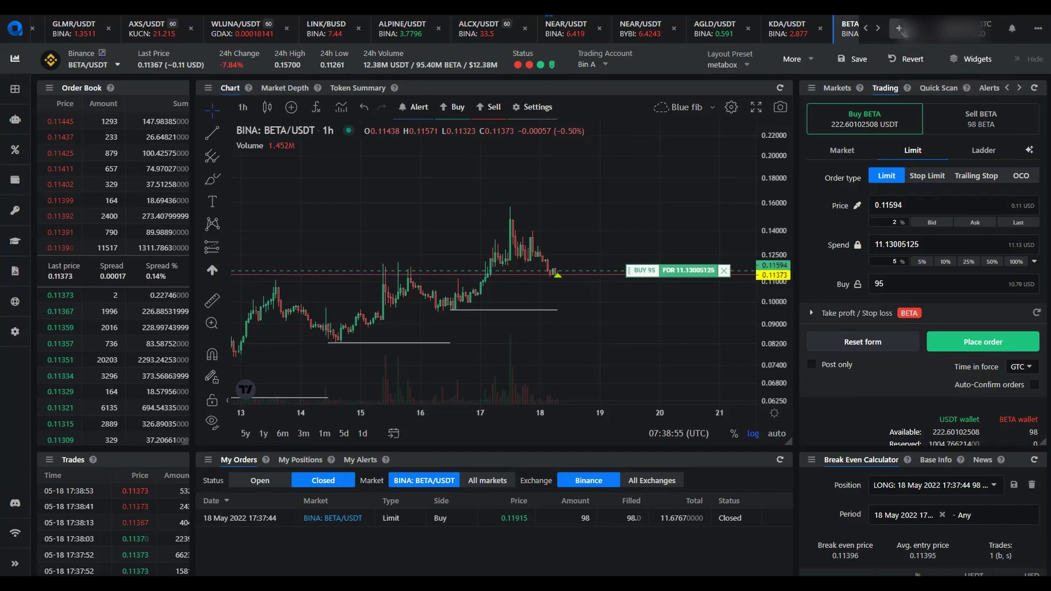
Step: Open the BTC/USDT market in a new tab and rescale its chart
left_click(899, 29)
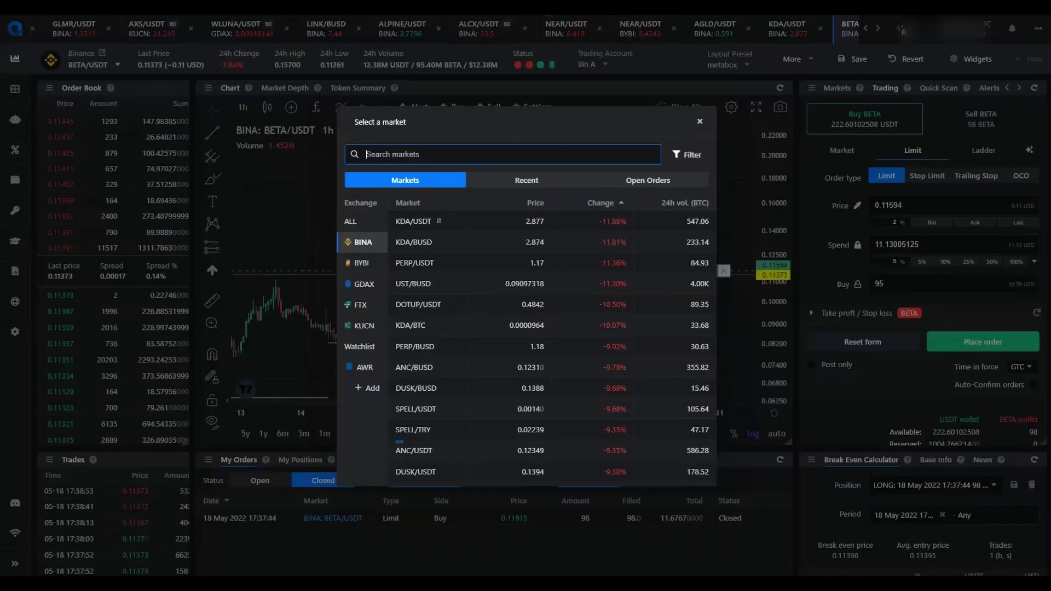
type("bt")
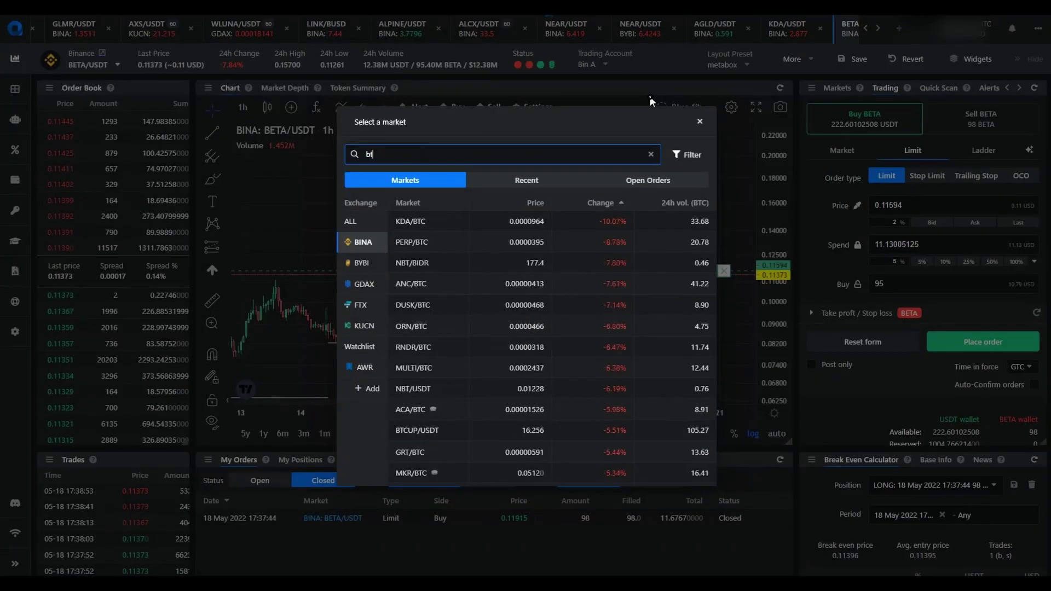
type("c/")
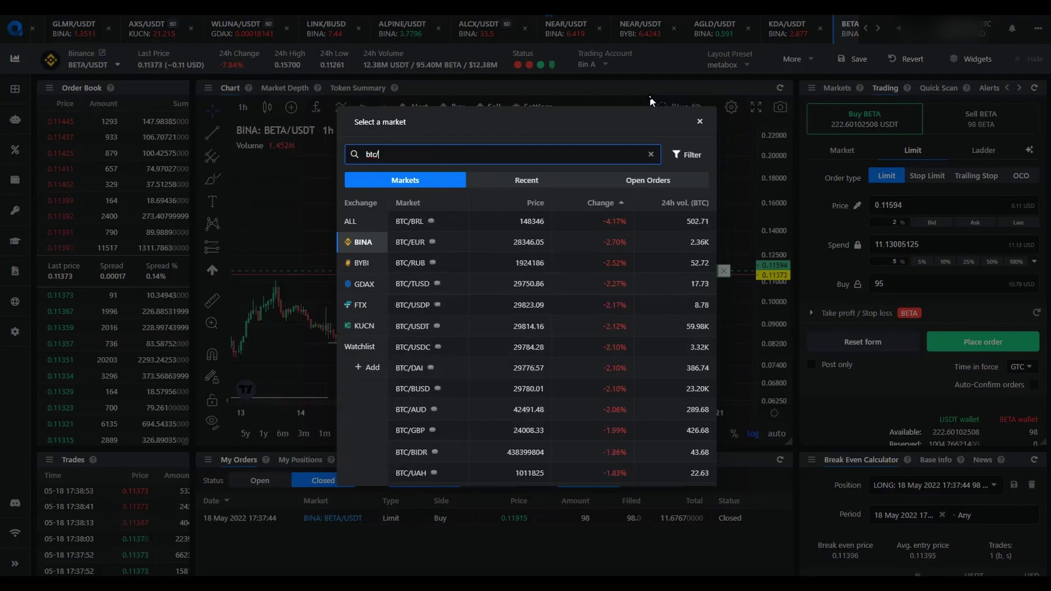
type("usdt")
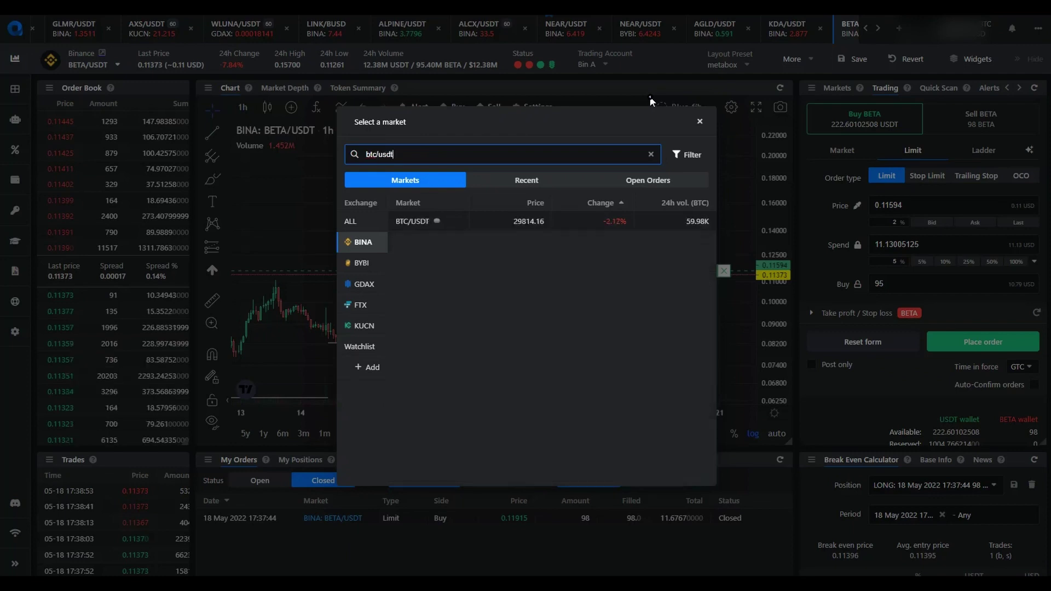
left_click(427, 222)
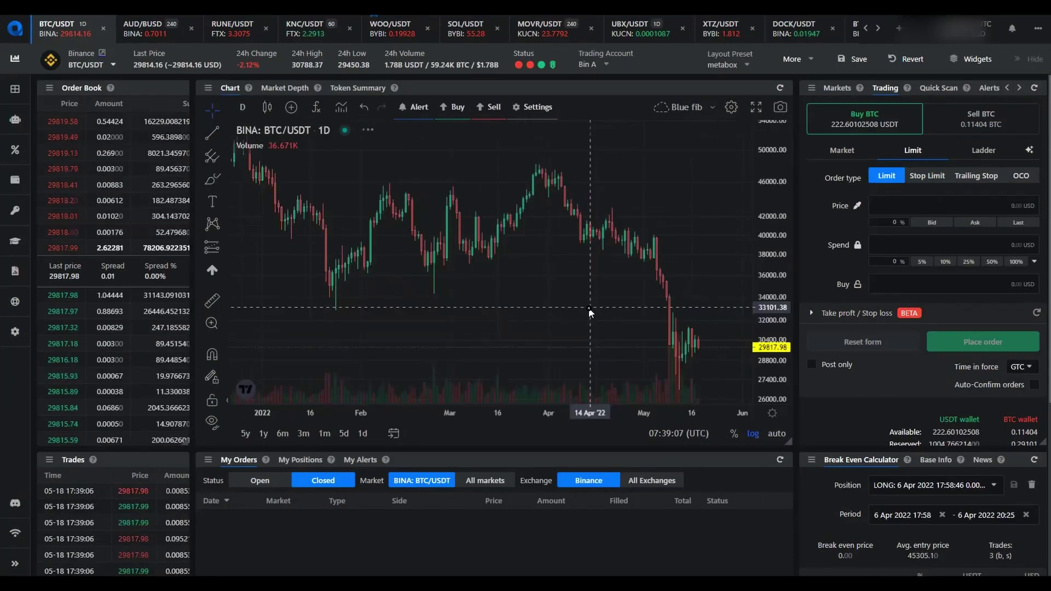
left_click_drag(763, 174, 608, 219)
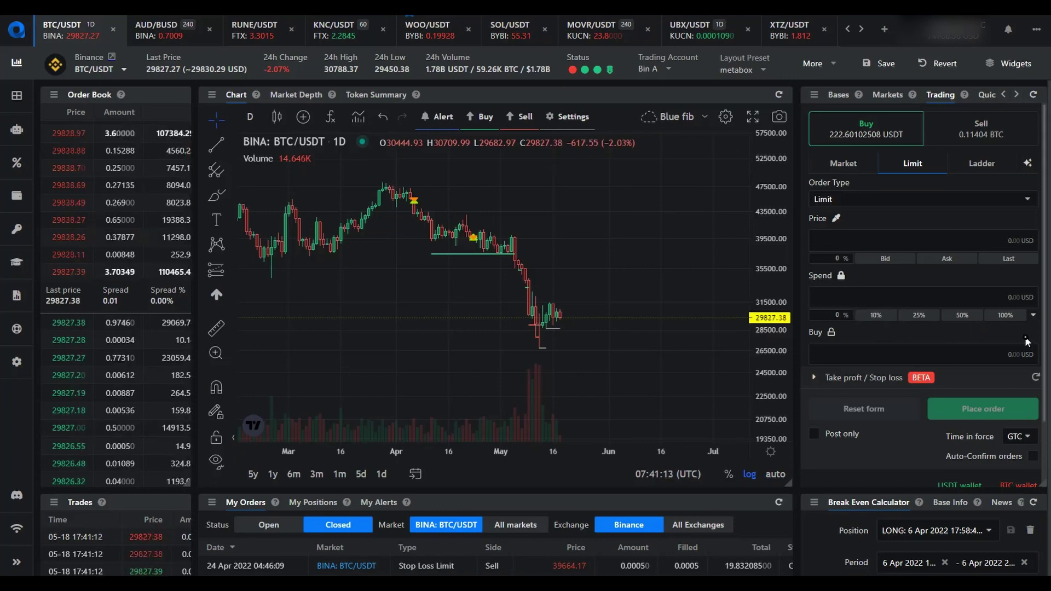
Step: Set the BTC/USDT limit buy to 5% spend with a 2% price offset: 0.00036 BTC at 30429.77
left_click(1033, 315)
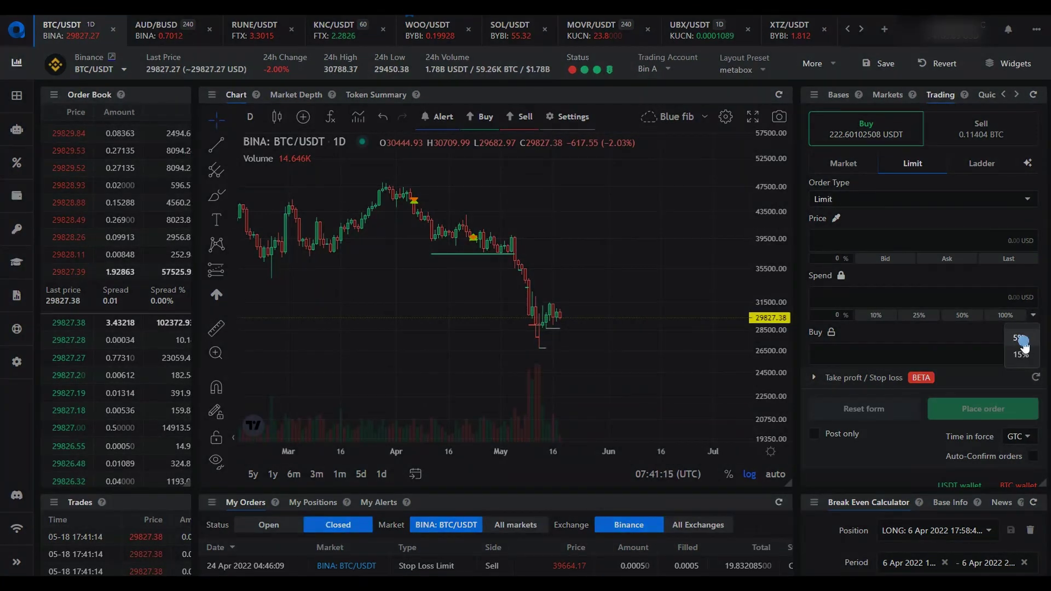
left_click(1025, 343)
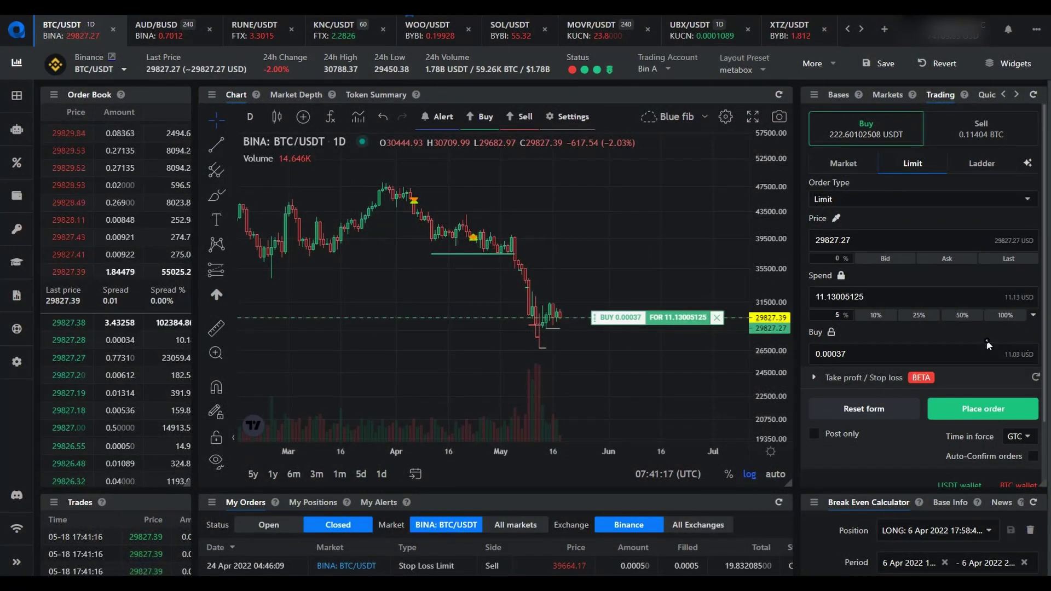
left_click(851, 255)
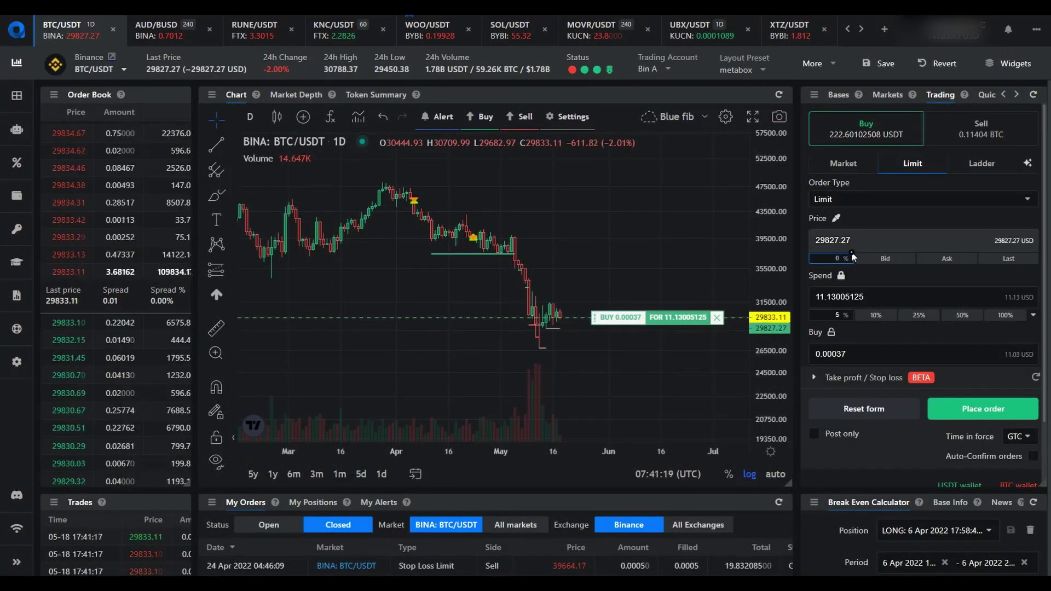
type("2")
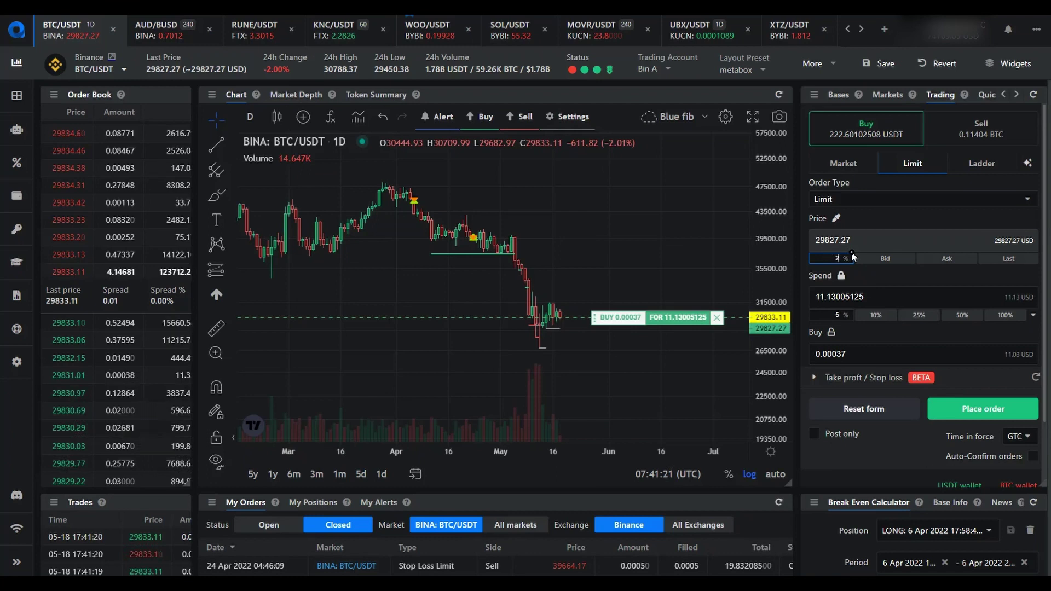
key("Return")
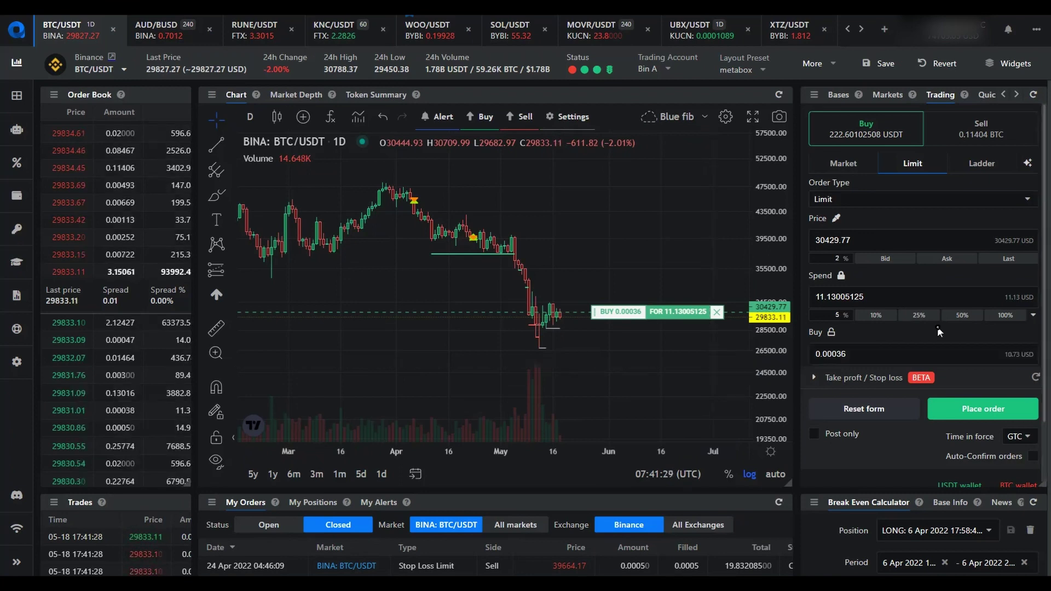
left_click(1029, 163)
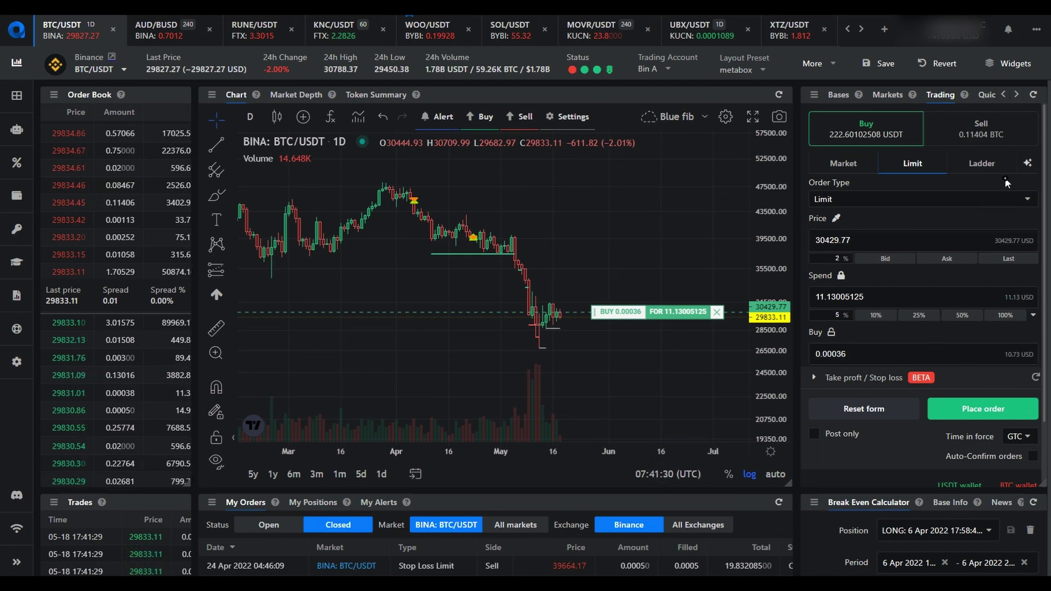
Step: Save the order preset 'Market Buy +2% for 5%' with hotkey Ctrl+Shift+T
left_click(1030, 165)
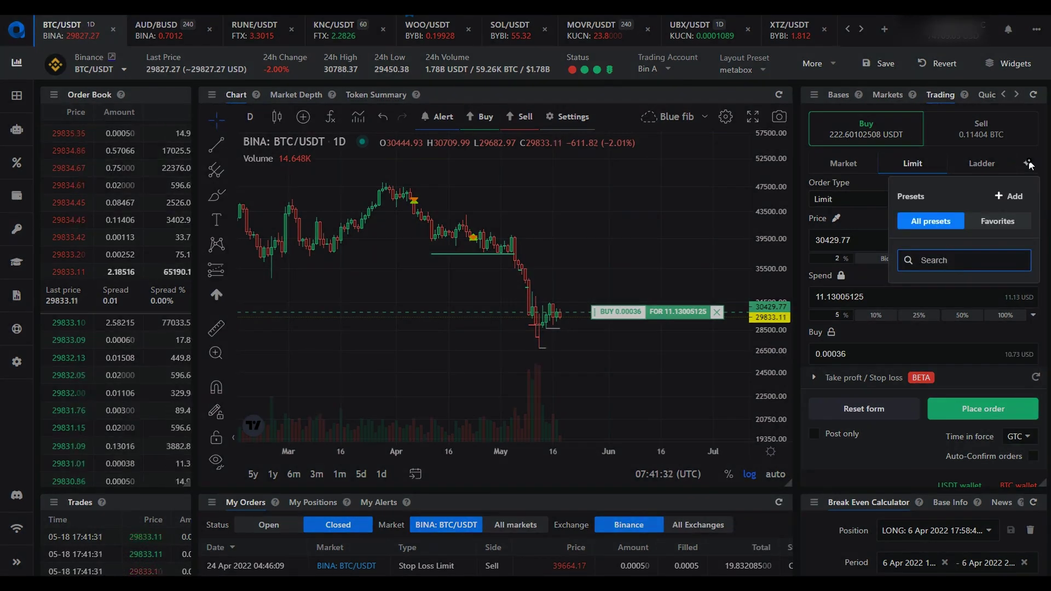
left_click(1014, 196)
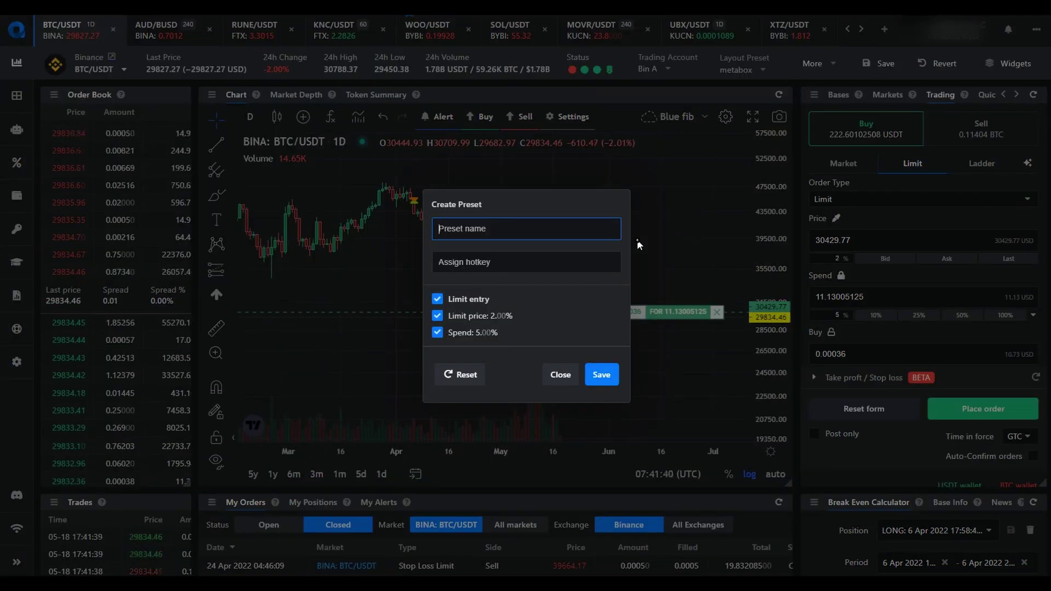
type("Market Buy")
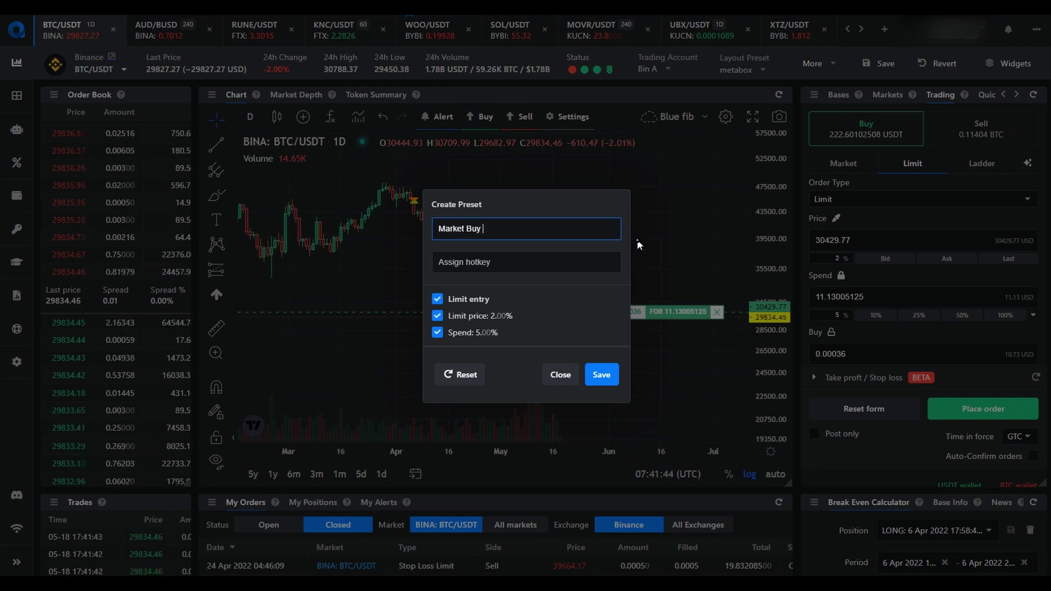
type(" +2% fo")
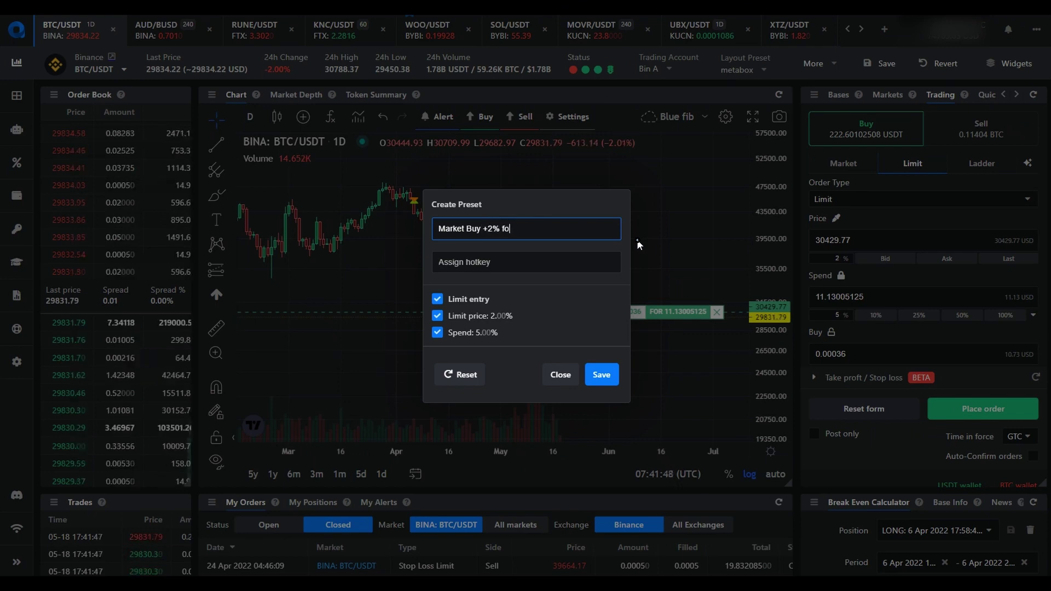
type("r 5%")
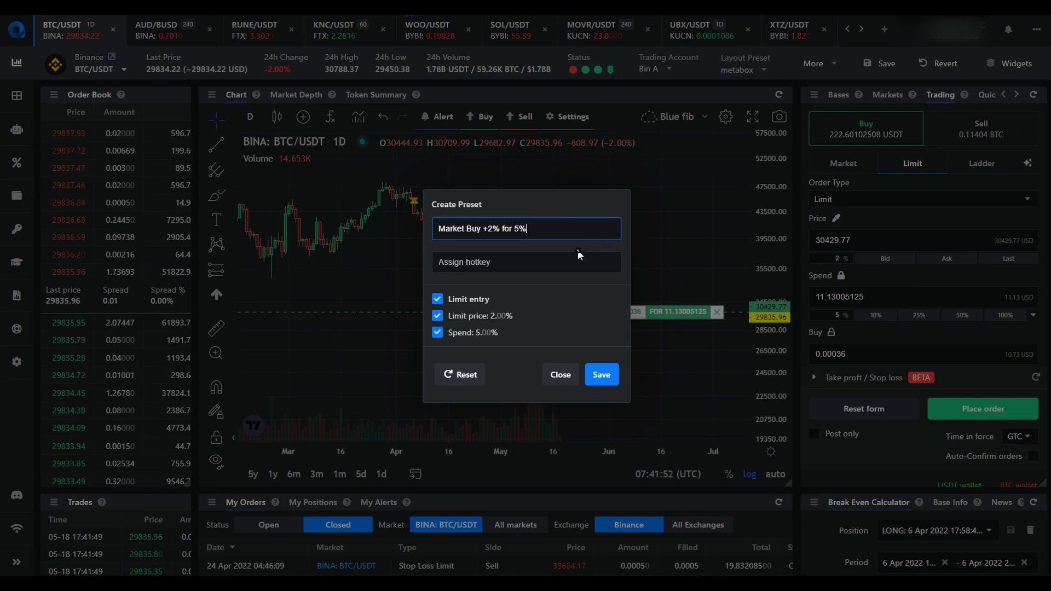
left_click(563, 261)
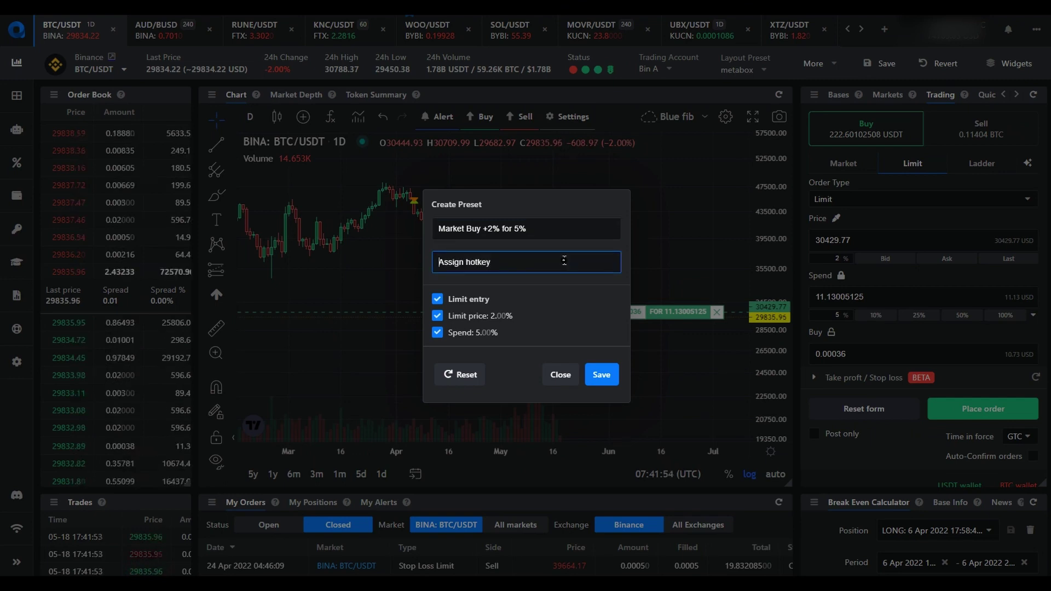
key("ctrl+shift")
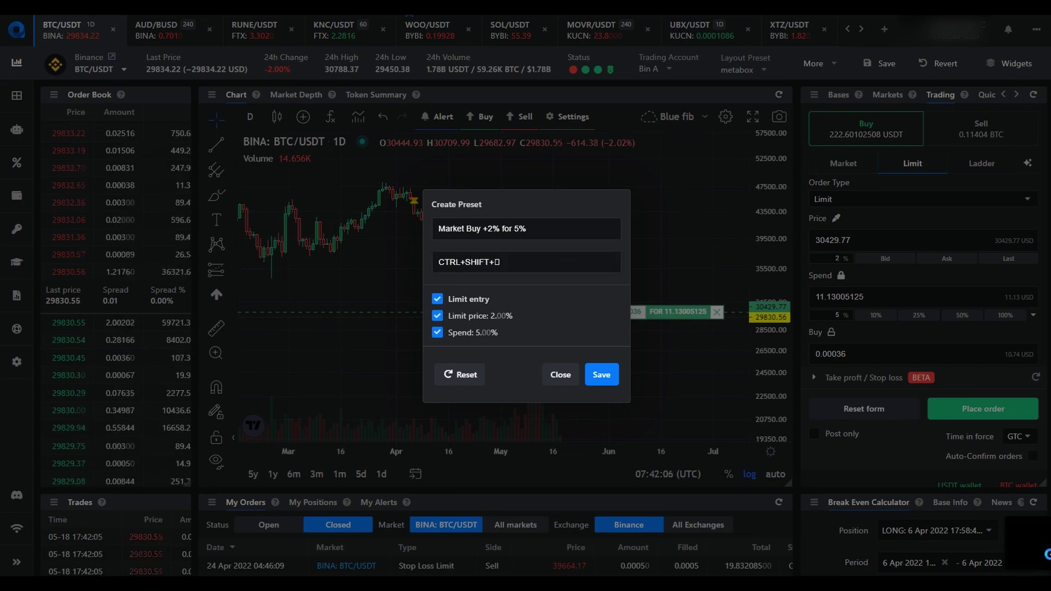
left_click(587, 262)
key("ctrl+shift+t")
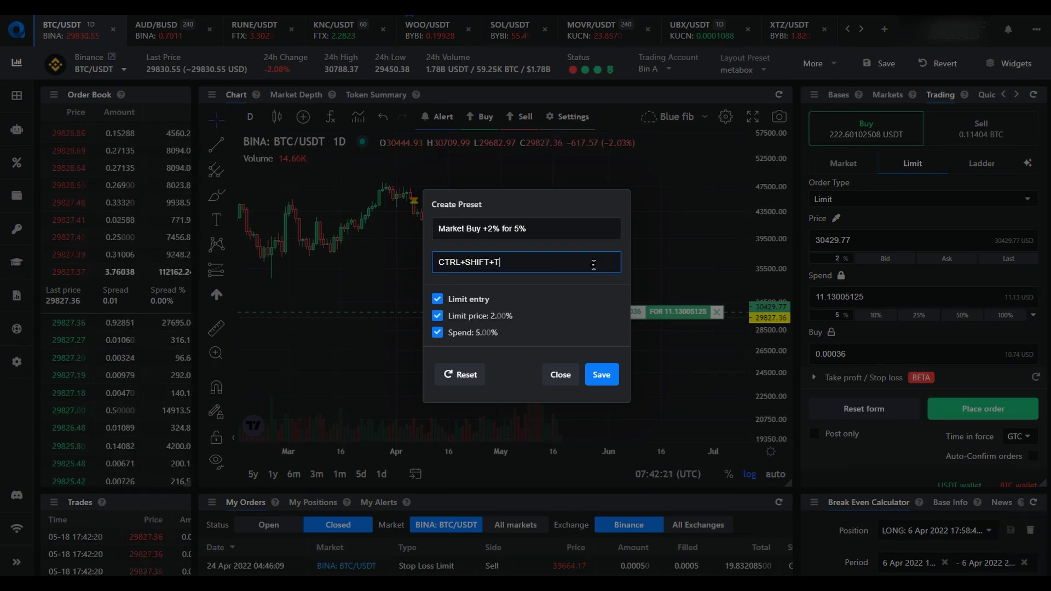
left_click(596, 378)
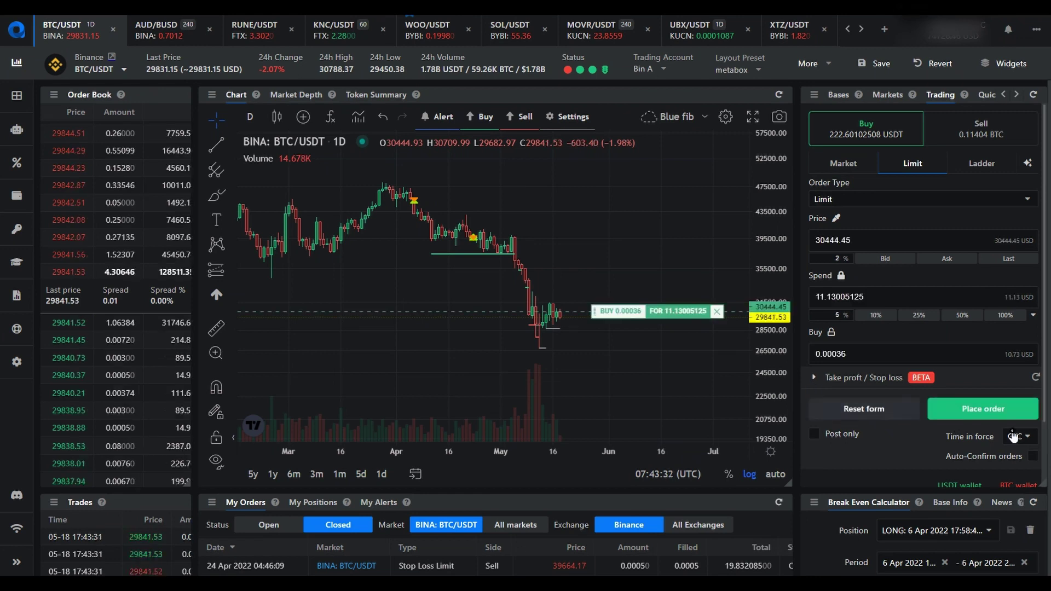
Step: Place and confirm the BTC/USDT buy of 0.00036 at 30444.45, then check the fill notification
left_click(978, 419)
left_click(681, 343)
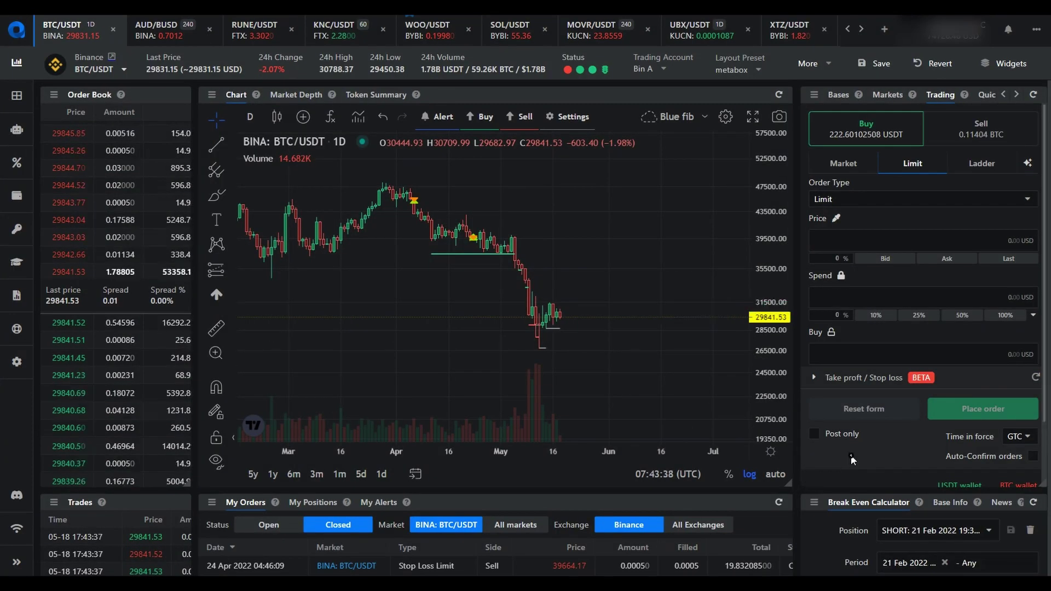
left_click(1010, 31)
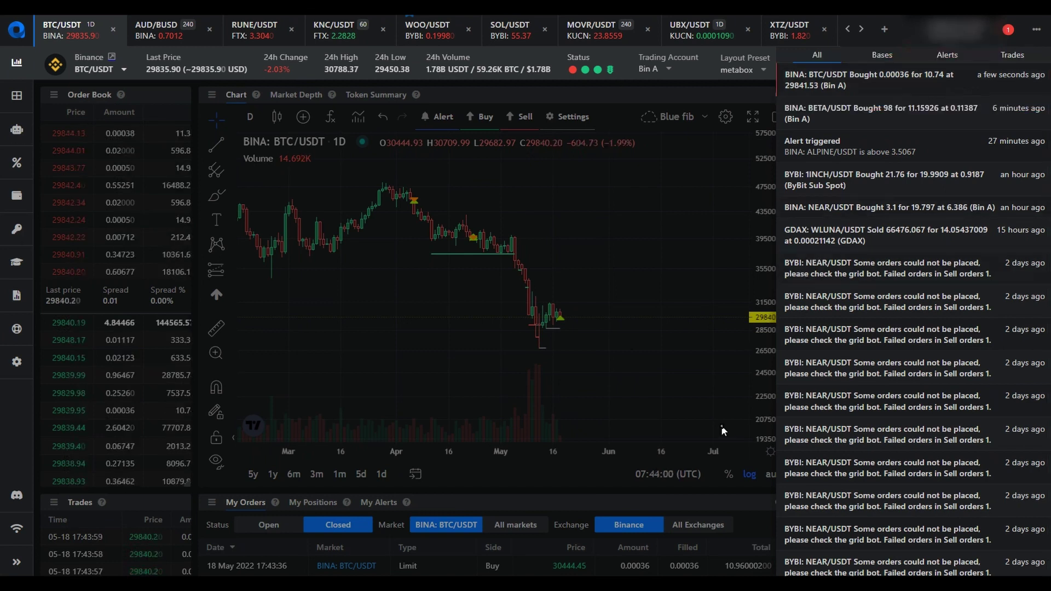
Step: Close the notifications panel to return to the trading view
left_click(712, 296)
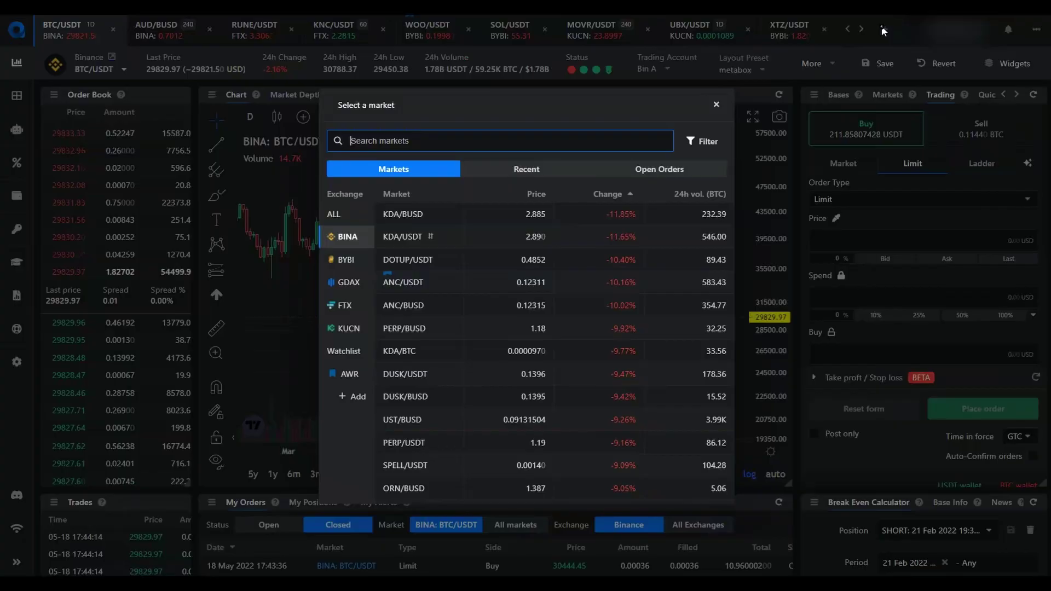
Step: Load DUSK/USDT, apply the saved preset, and buy 74 DUSK at 0.1425
left_click(470, 378)
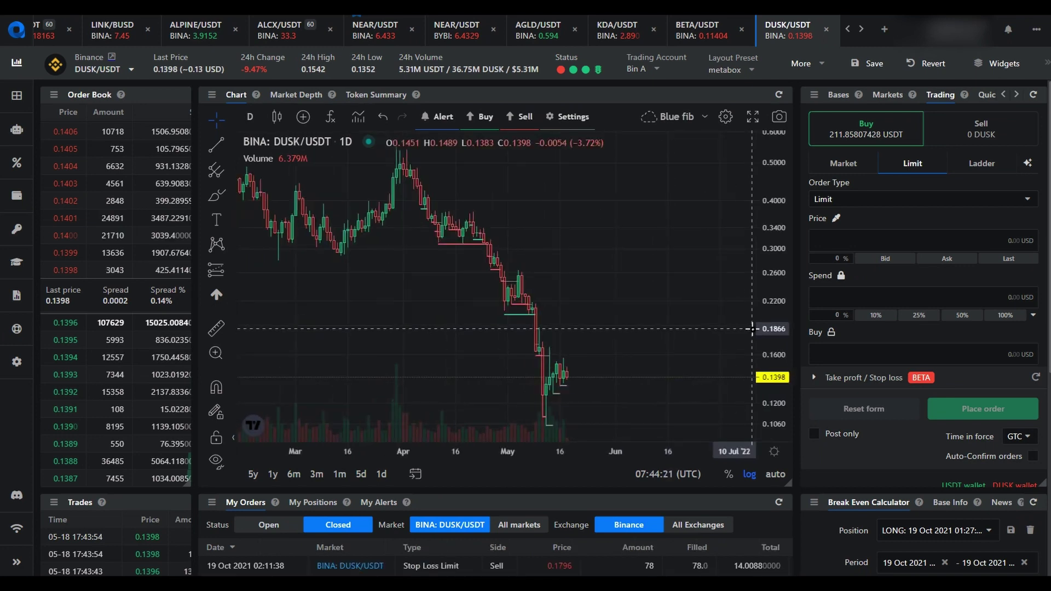
left_click(990, 215)
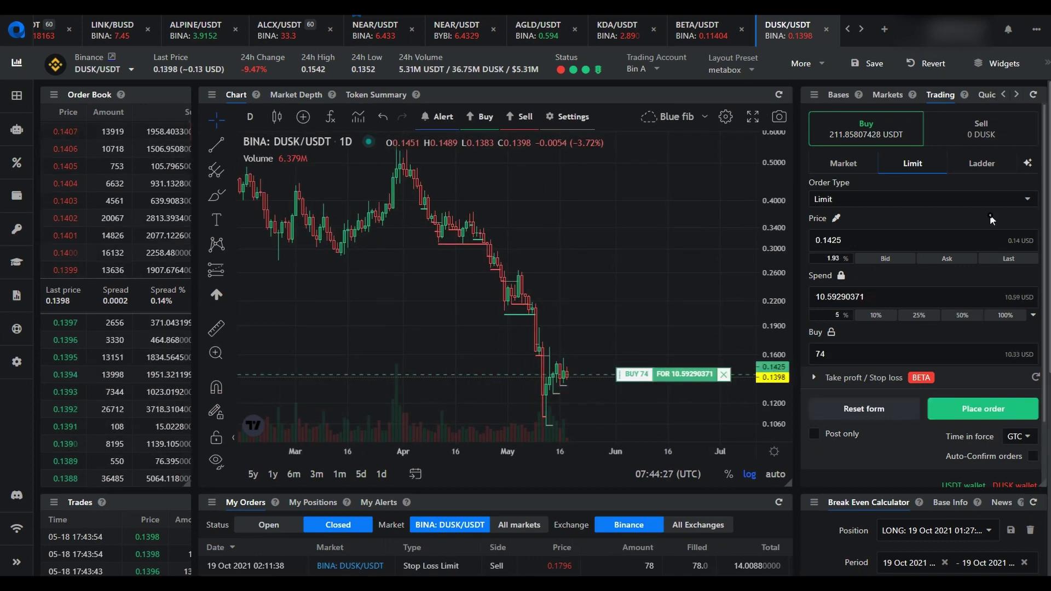
left_click(992, 408)
left_click(684, 340)
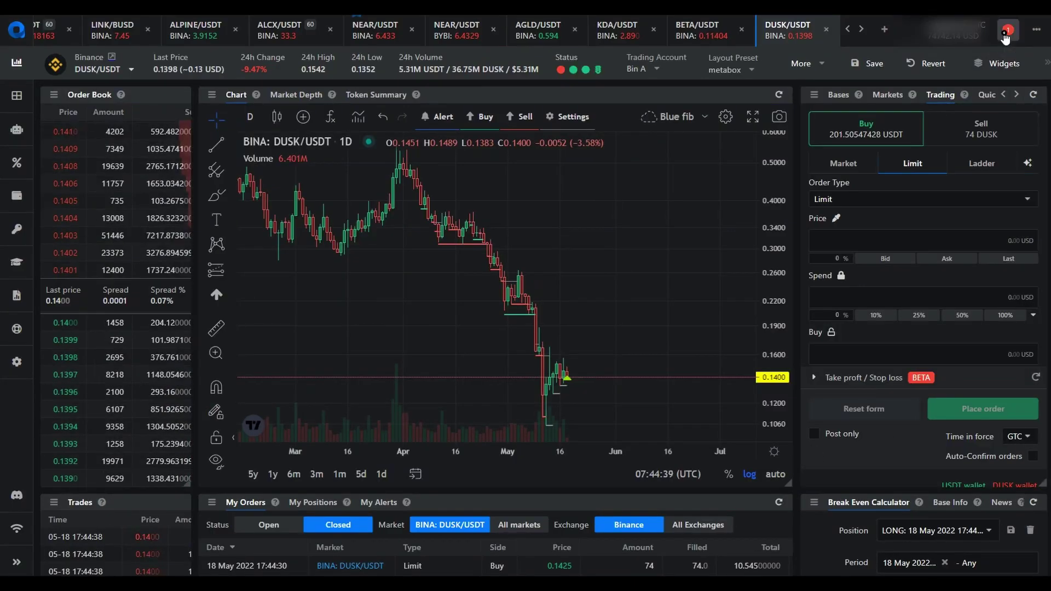
left_click(1007, 32)
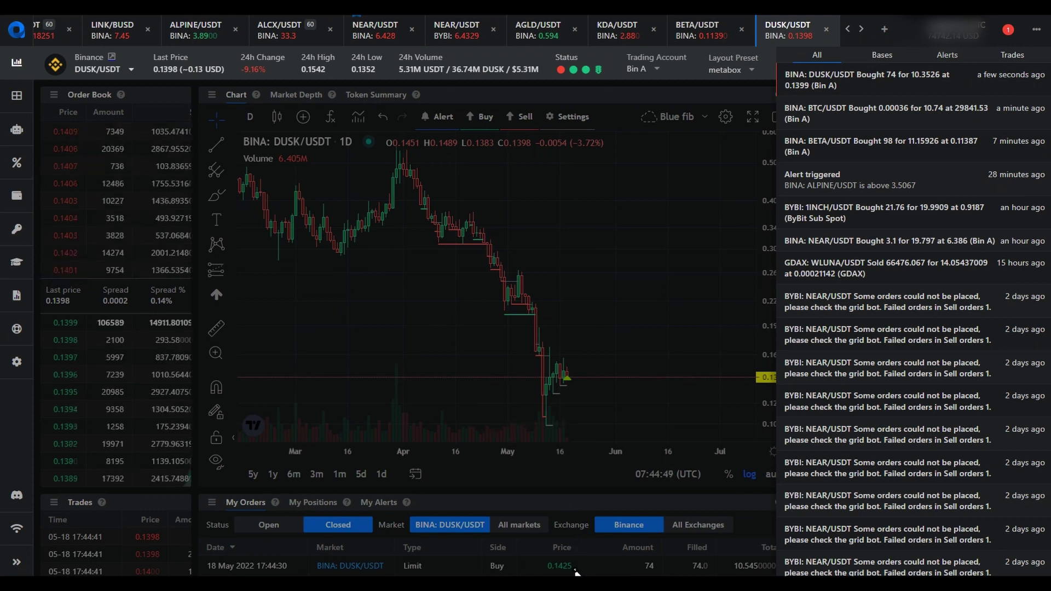
Step: Close the notifications after reading the DUSK/USDT Bought entry
left_click(671, 272)
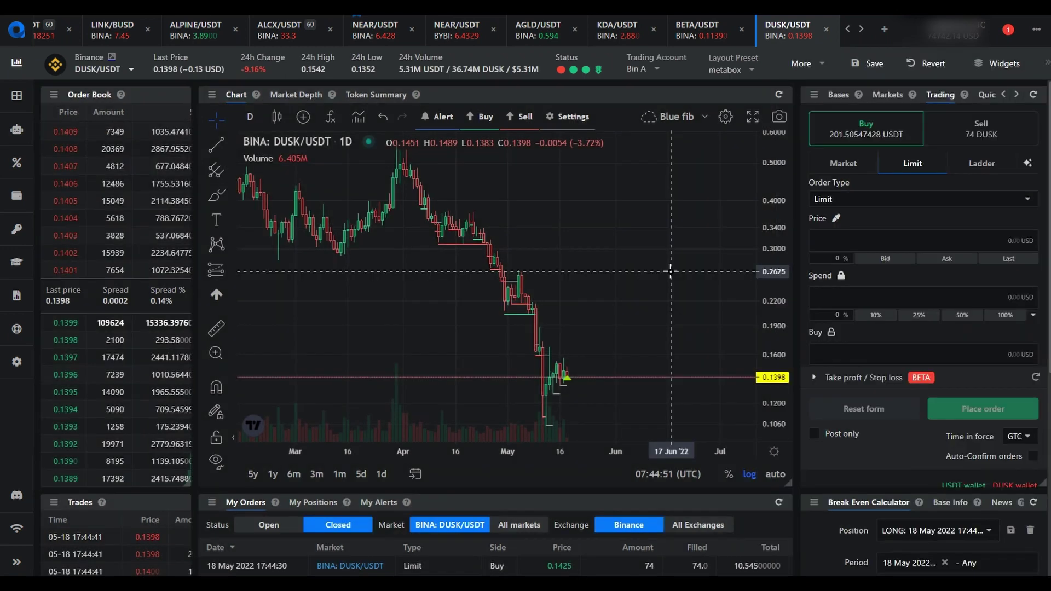